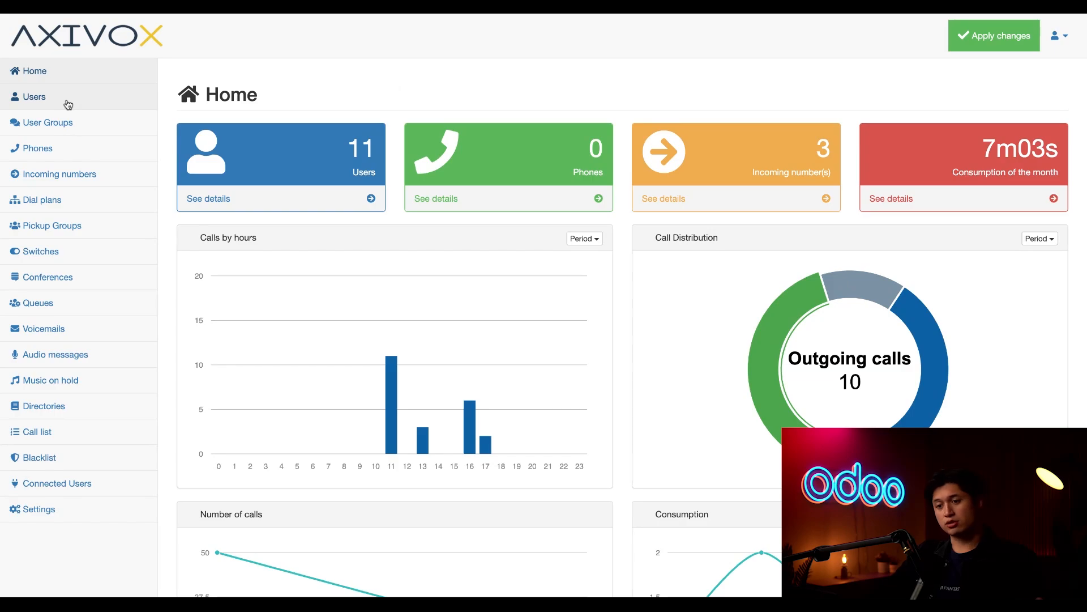
Send the admin user's unanswered and busy calls to voicemail as a last resort, and save.
left_click(68, 104)
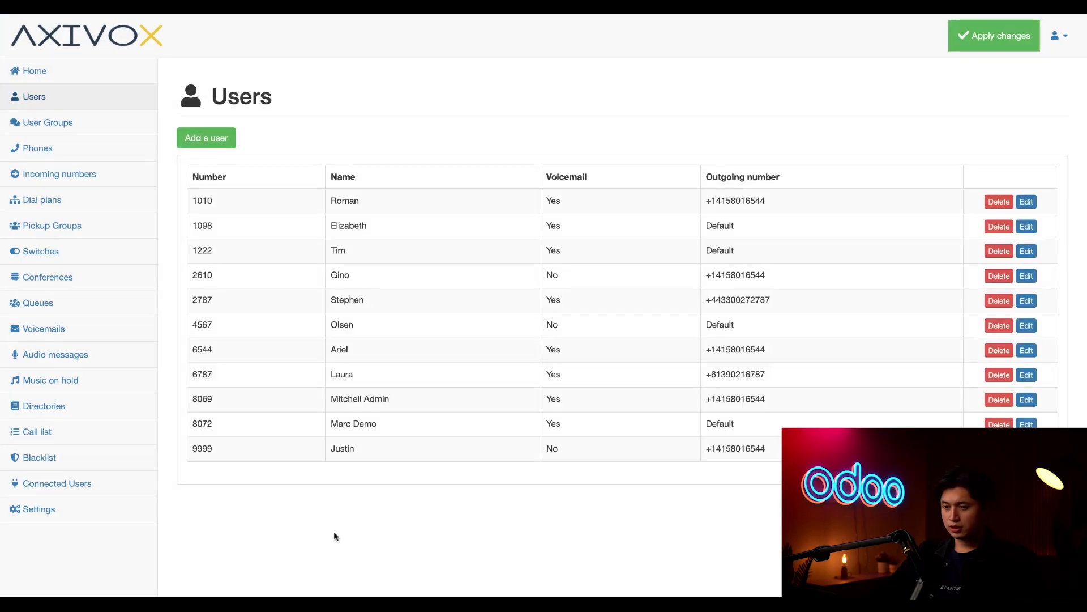
left_click(351, 406)
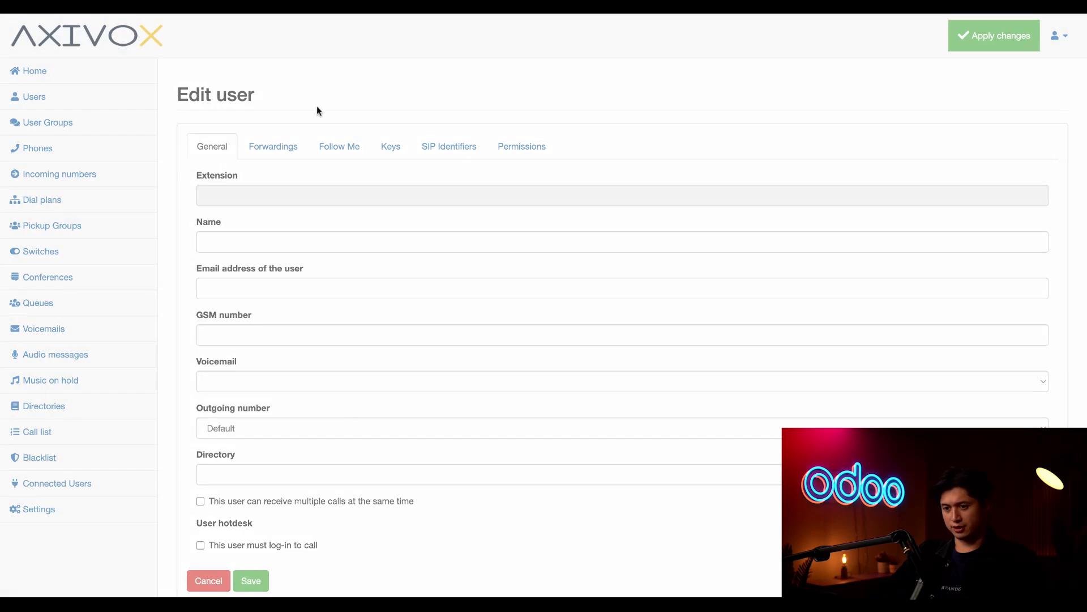
left_click(283, 149)
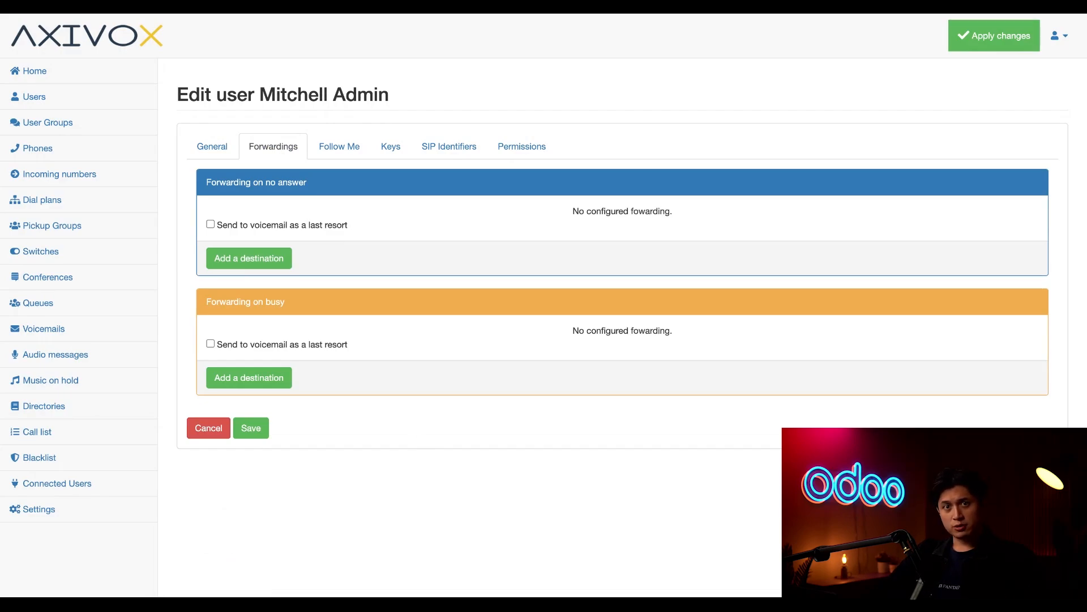
left_click(211, 225)
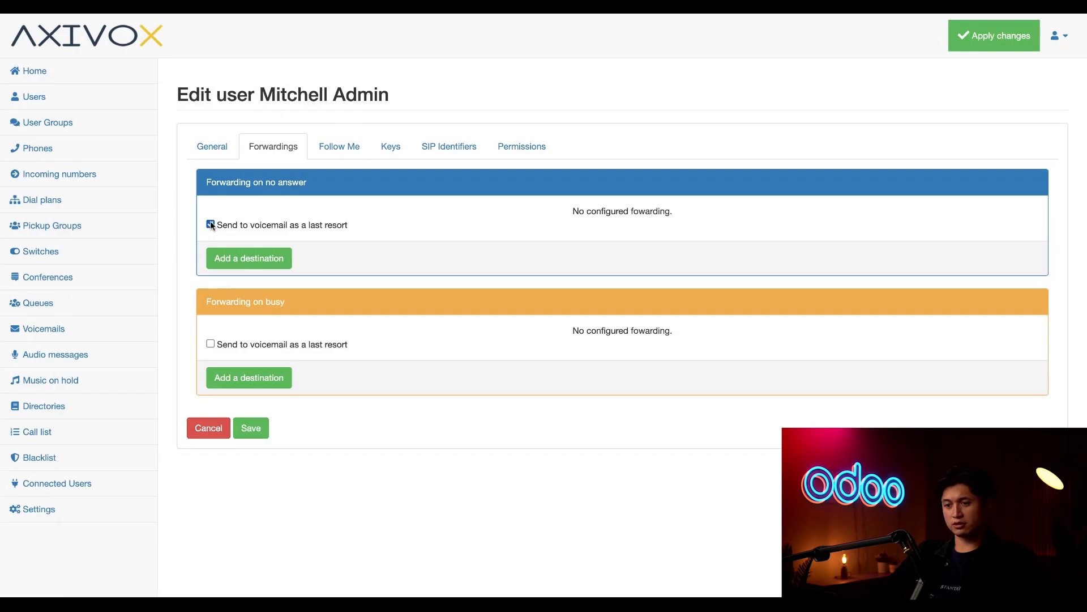
left_click(210, 344)
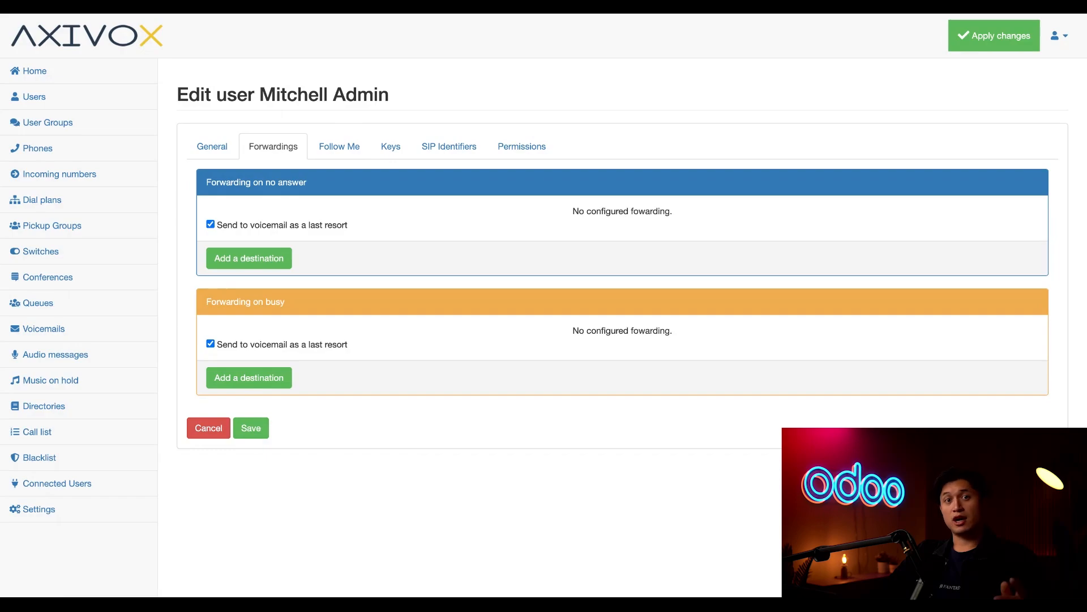
left_click(259, 430)
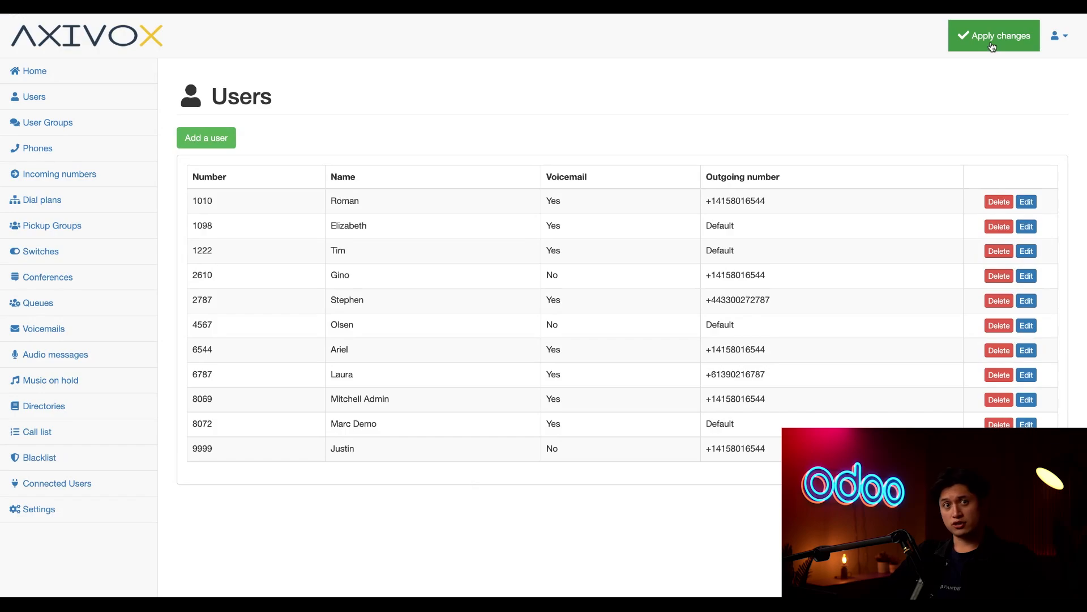
Apply the saved user changes and start a new voicemail box from the Voicemails list.
left_click(992, 46)
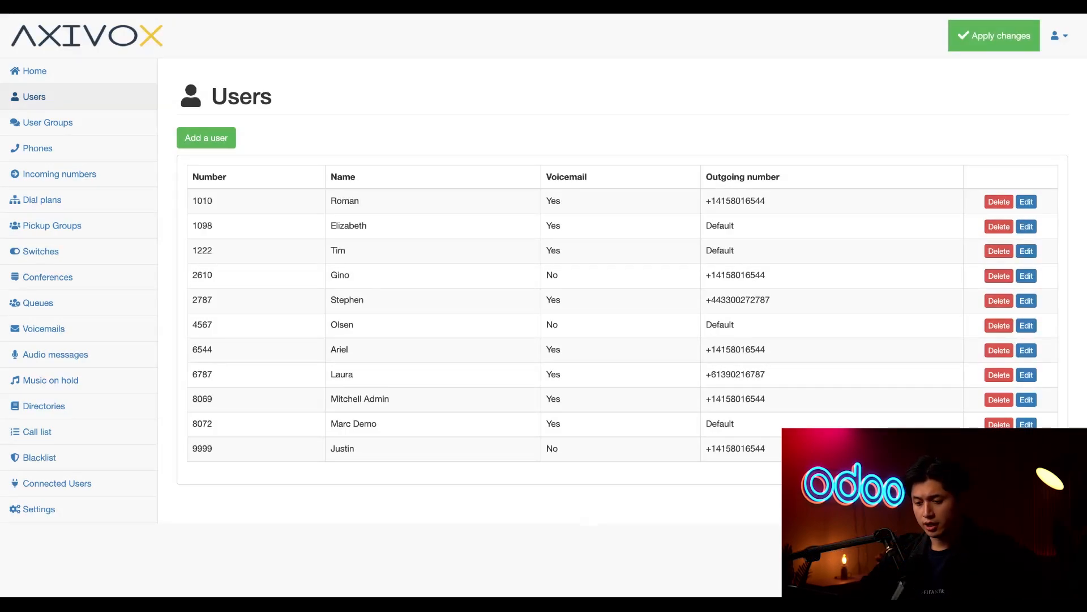
left_click(98, 337)
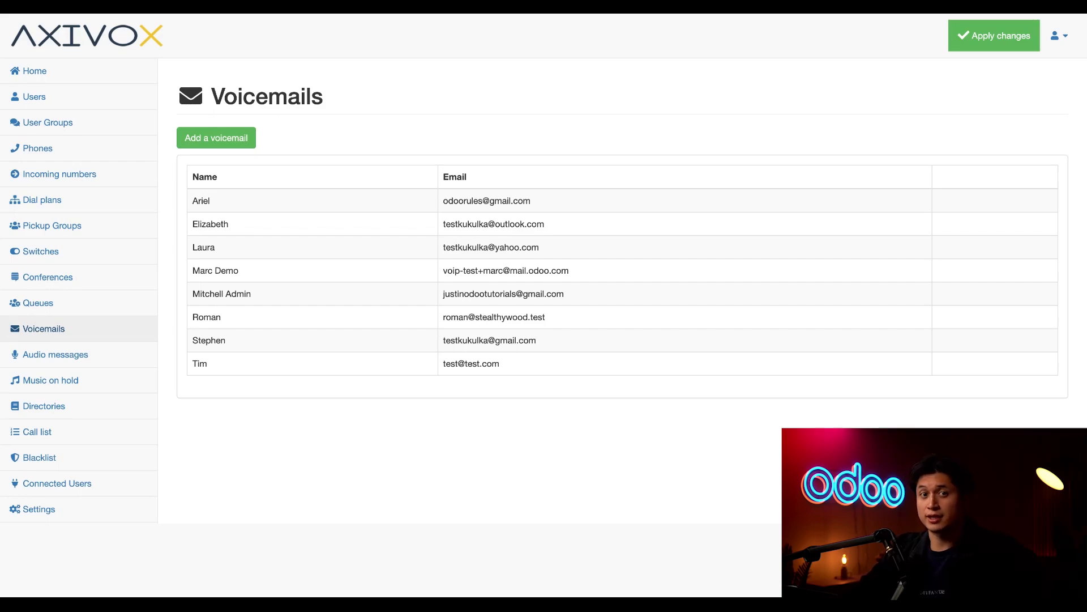
left_click(229, 142)
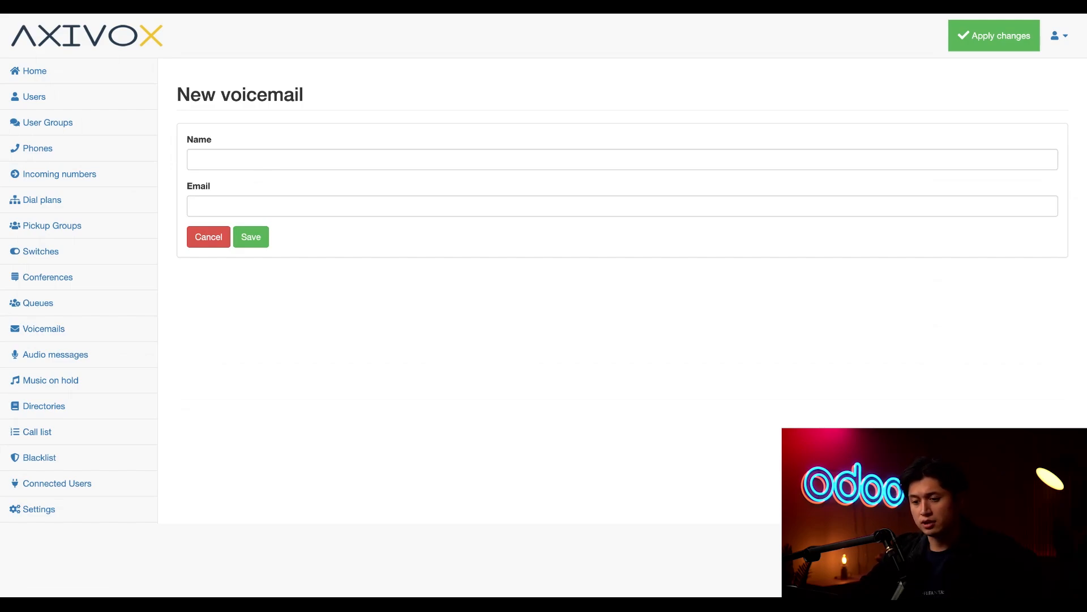
Create a voicemail box named 'Support' with the support e-mail address and save it.
left_click(195, 159)
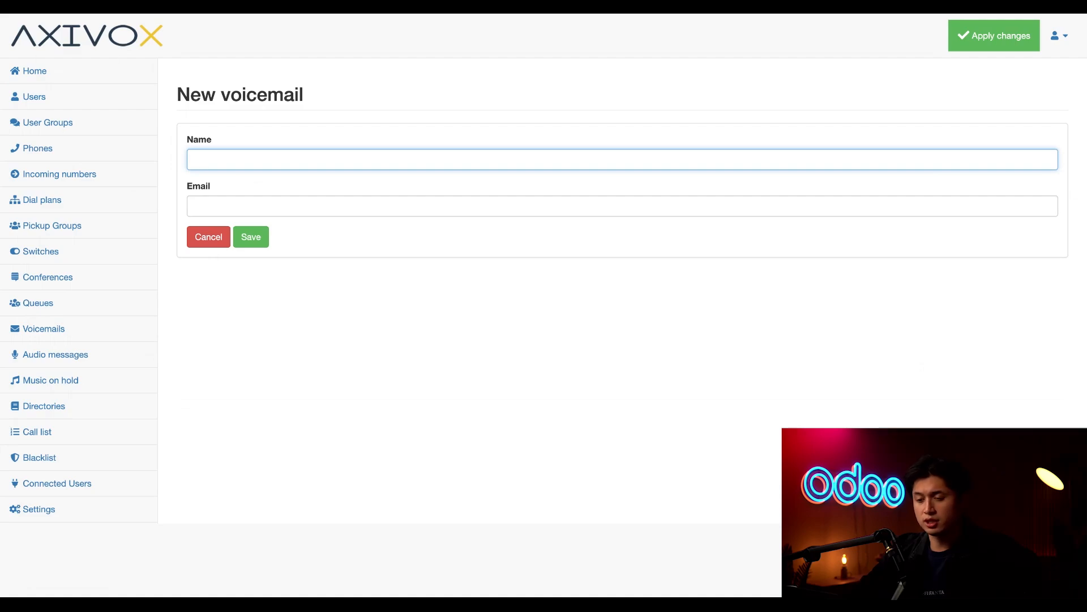
type("Support")
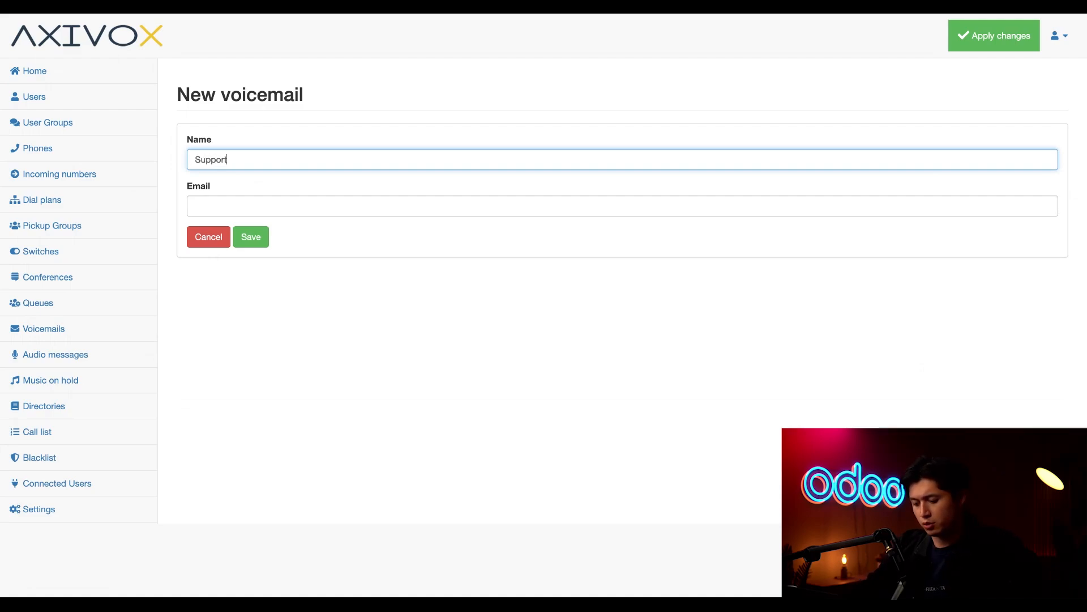
key("Tab")
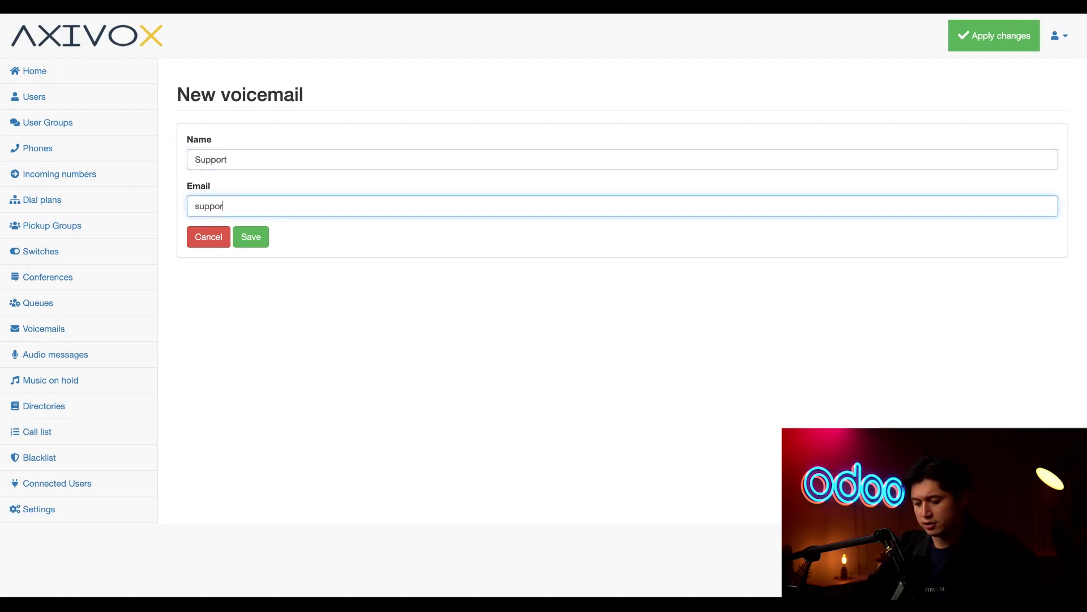
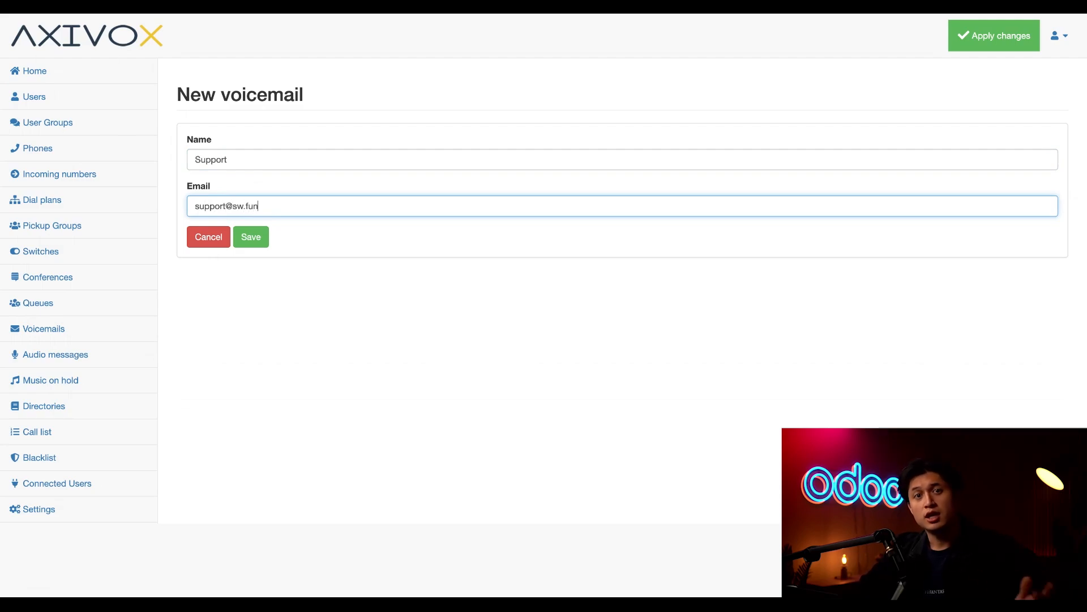
left_click(252, 239)
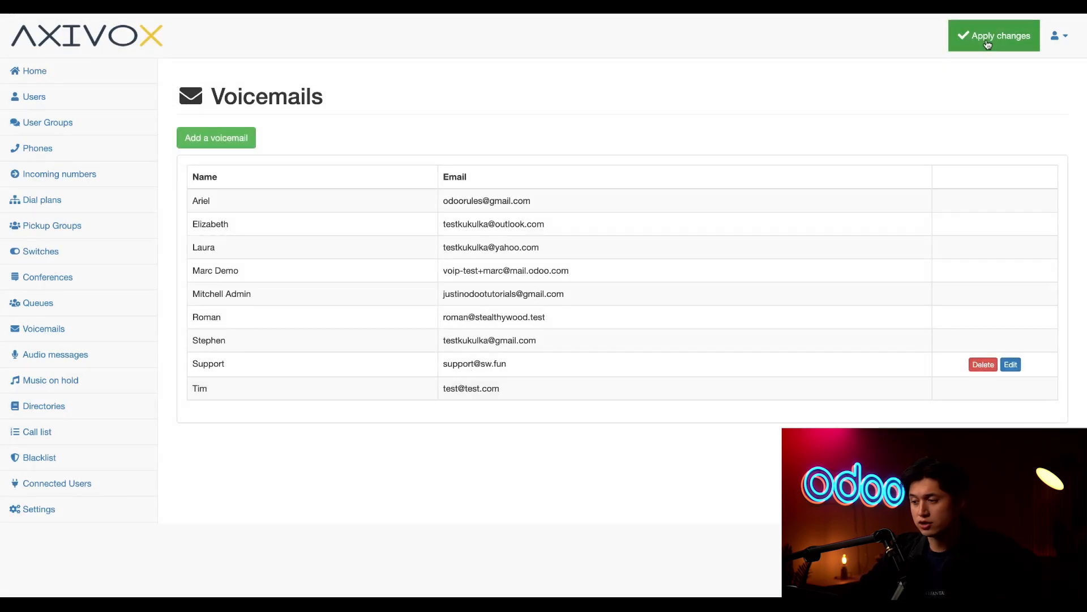
Apply the new voicemail box and start a new message from the Audio messages list.
left_click(987, 40)
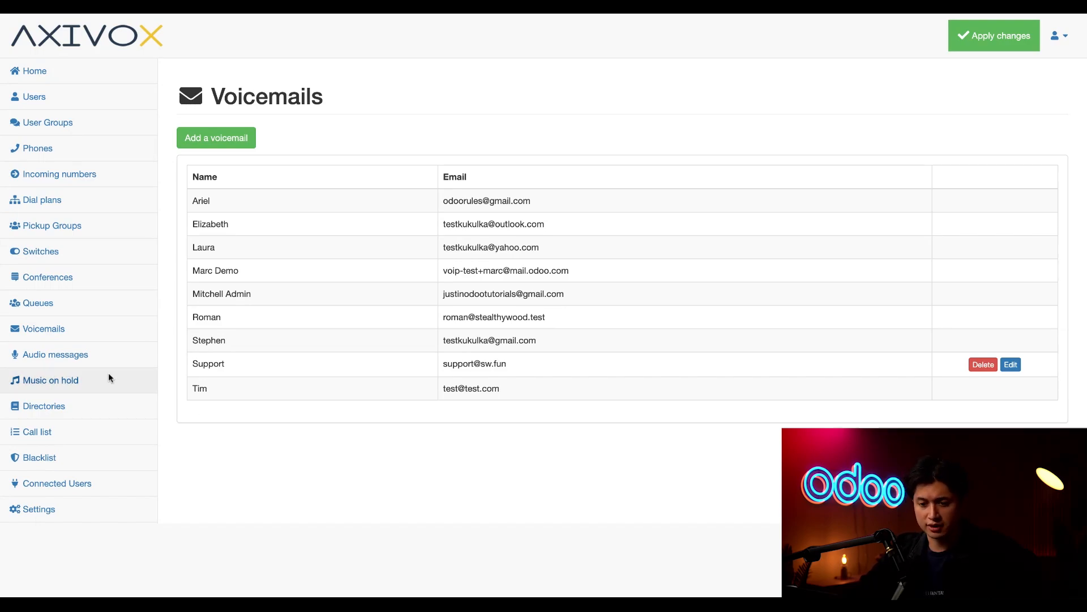
left_click(79, 358)
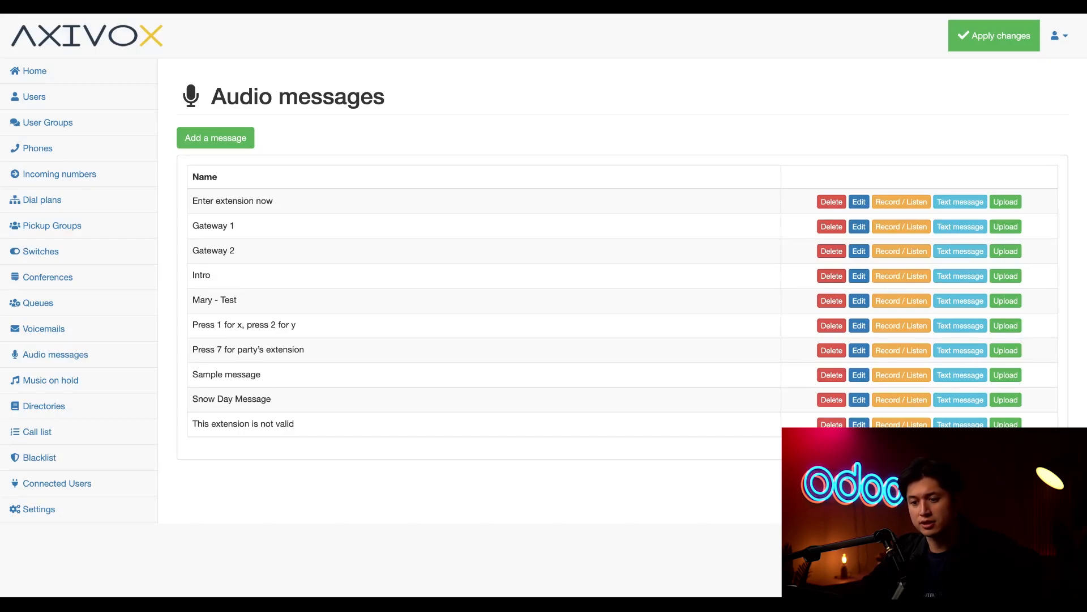
left_click(244, 138)
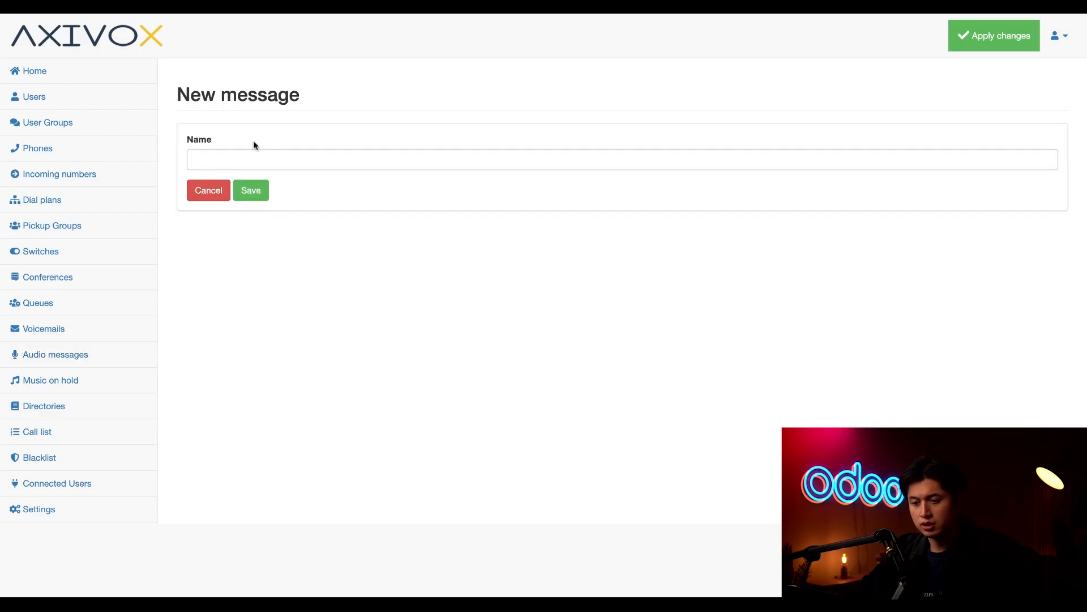
Create an audio message named 'Greeting' and save it.
left_click(285, 158)
type("Greeting")
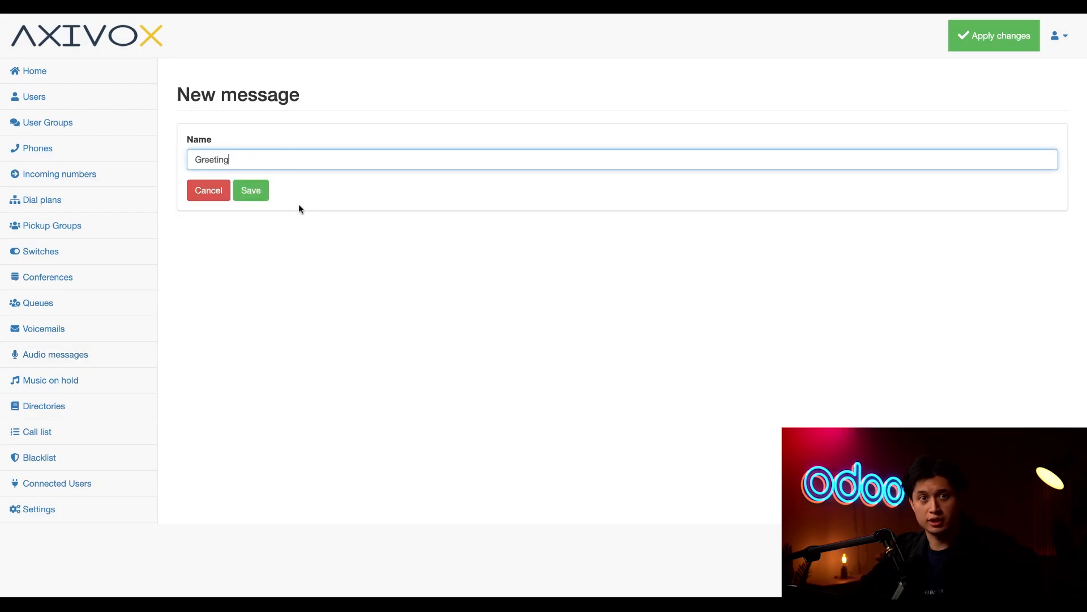
left_click(258, 192)
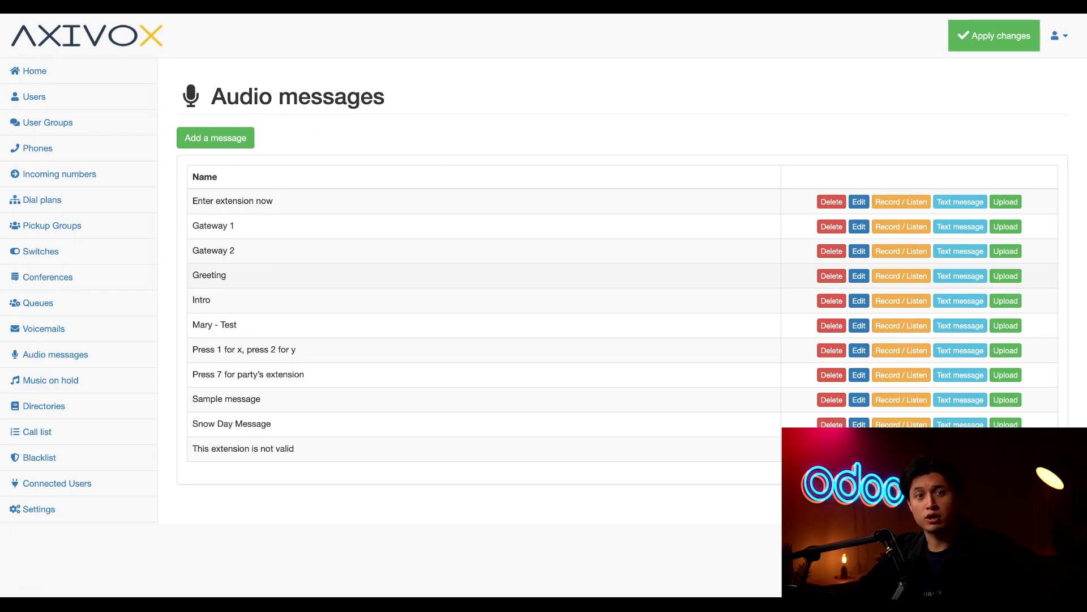
Choose the Mary (English (United States)) text-to-speech voice for the Greeting message.
left_click(954, 277)
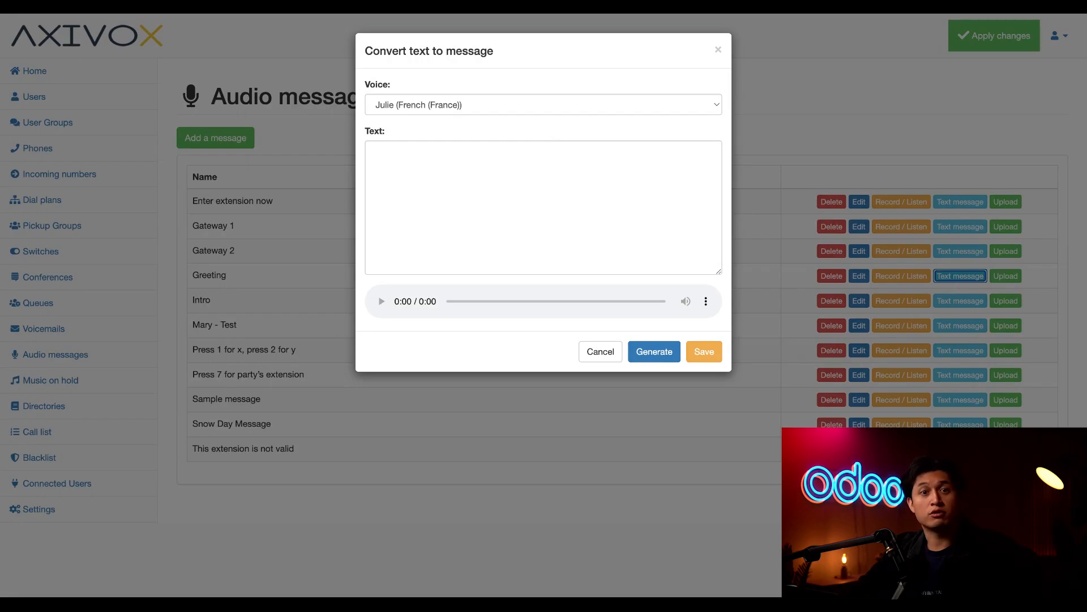
left_click(514, 106)
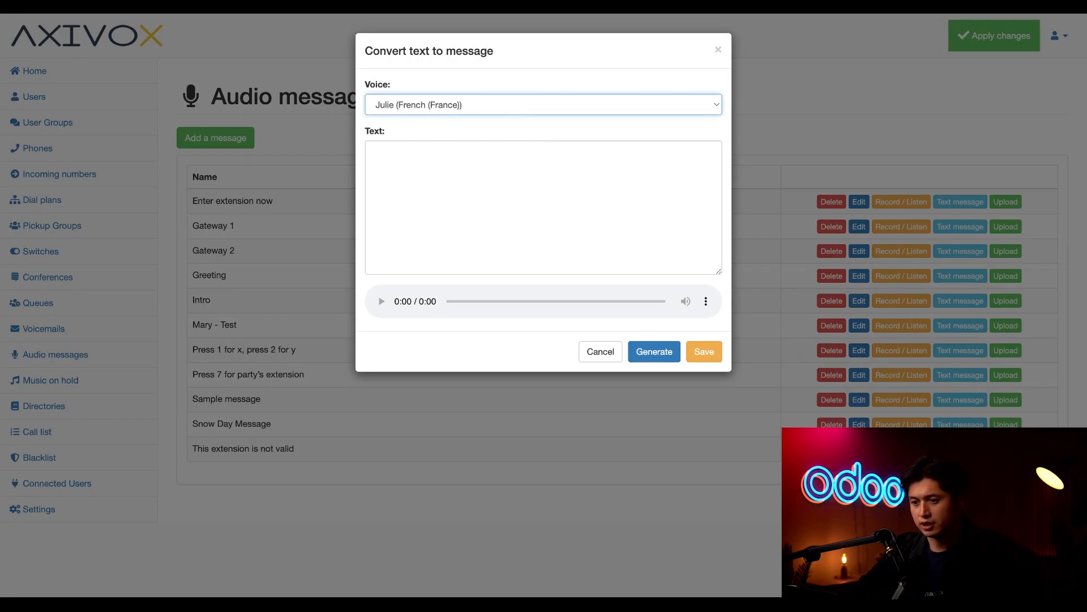
left_click(454, 145)
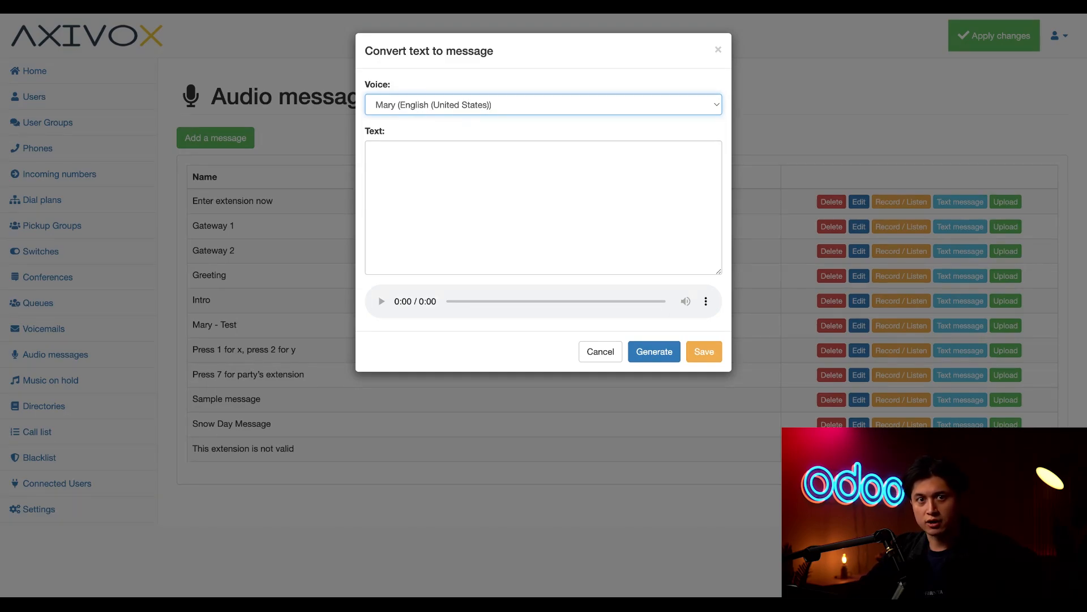
Generate and save 'Hello! Thanks for your call and we look forward to helping you today!!'.
left_click(454, 169)
type("Hello!")
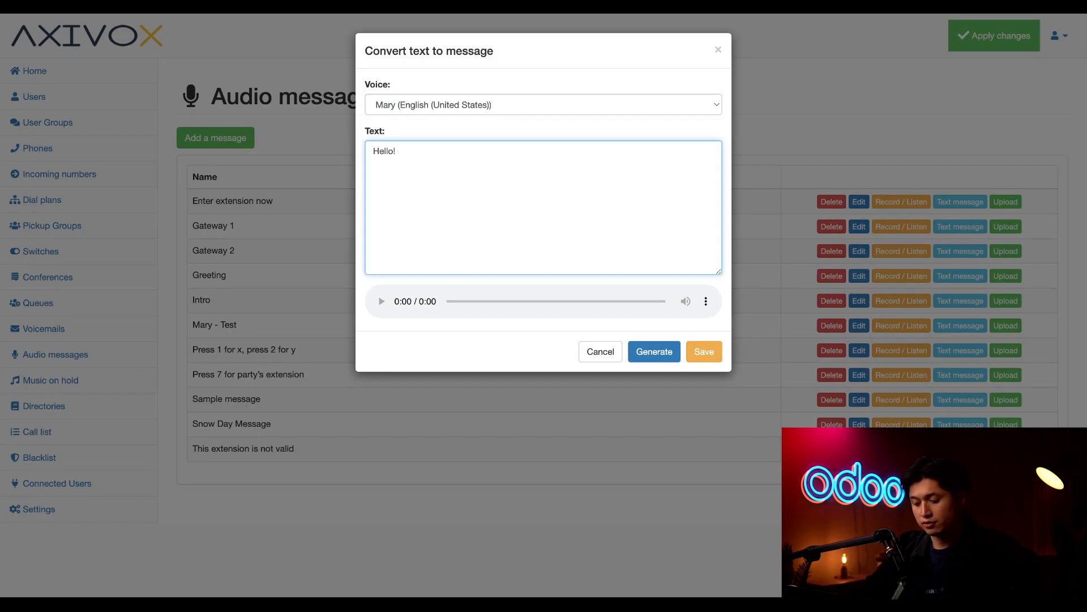
type(" Thanks for your")
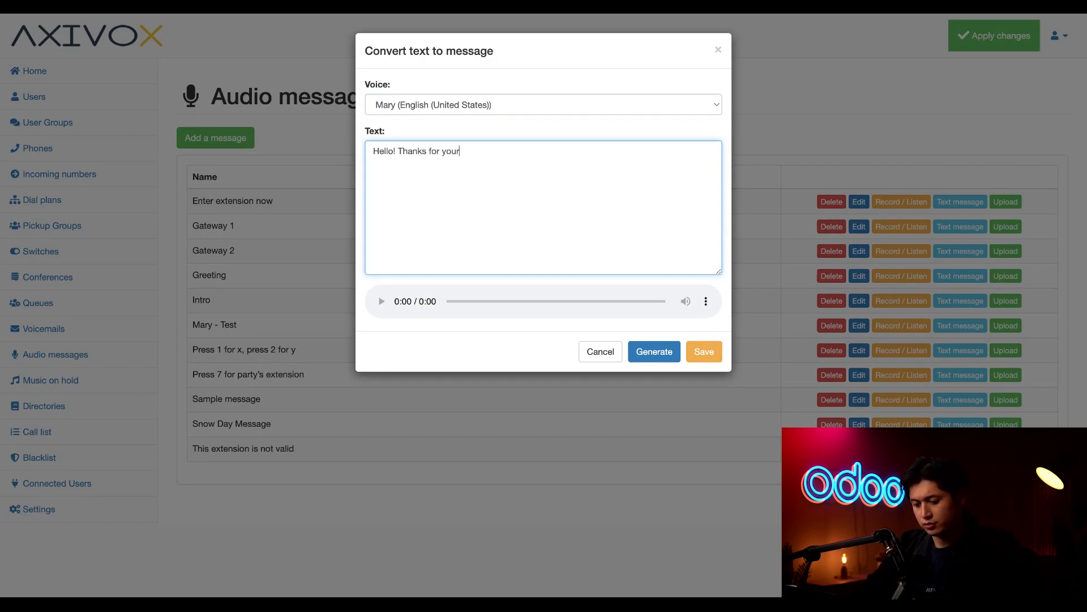
type(" call and we l")
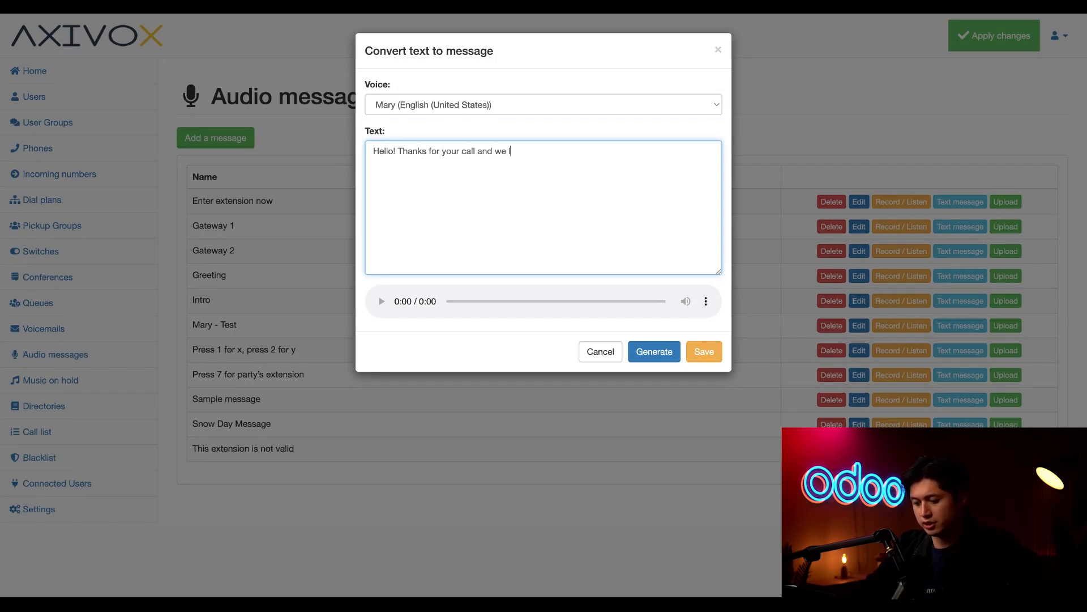
type("ook forward to ")
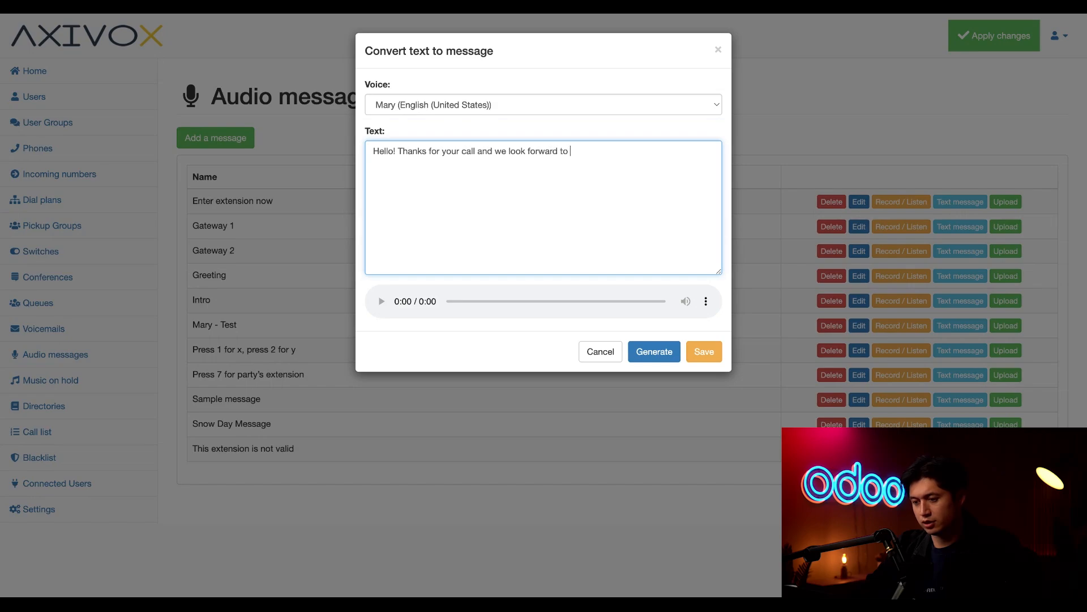
type("hepl")
key("BackSpace")
key("BackSpace")
key("BackSpace")
type("elping ")
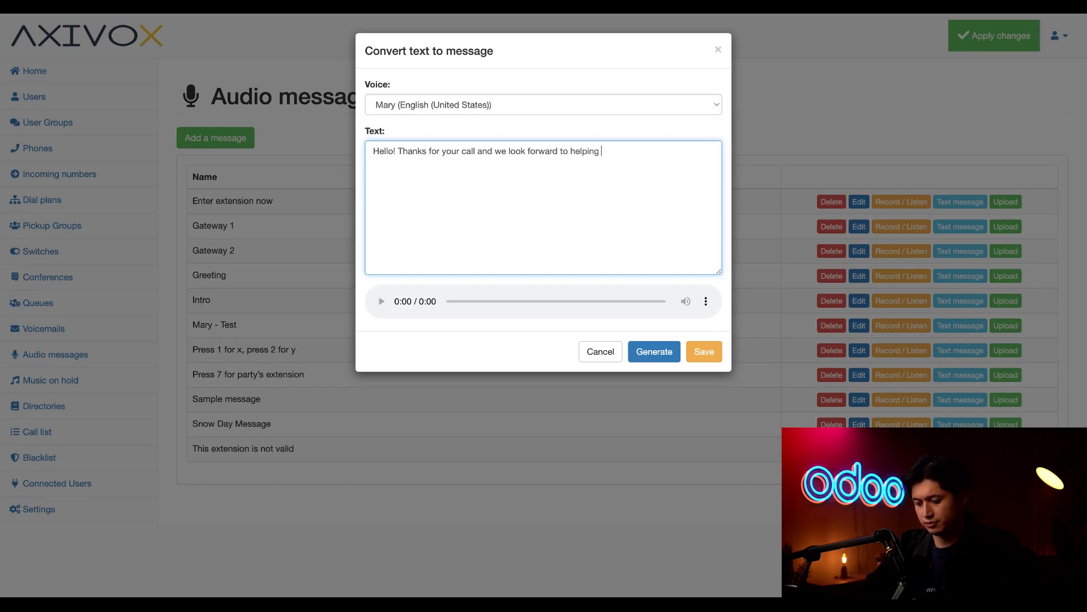
type("you today!!")
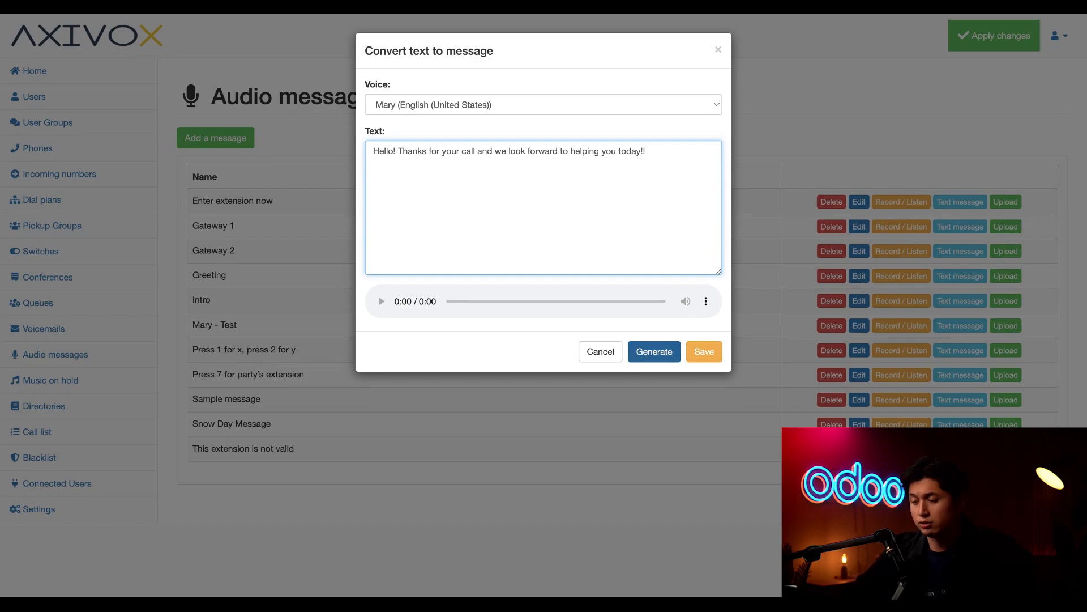
left_click(654, 351)
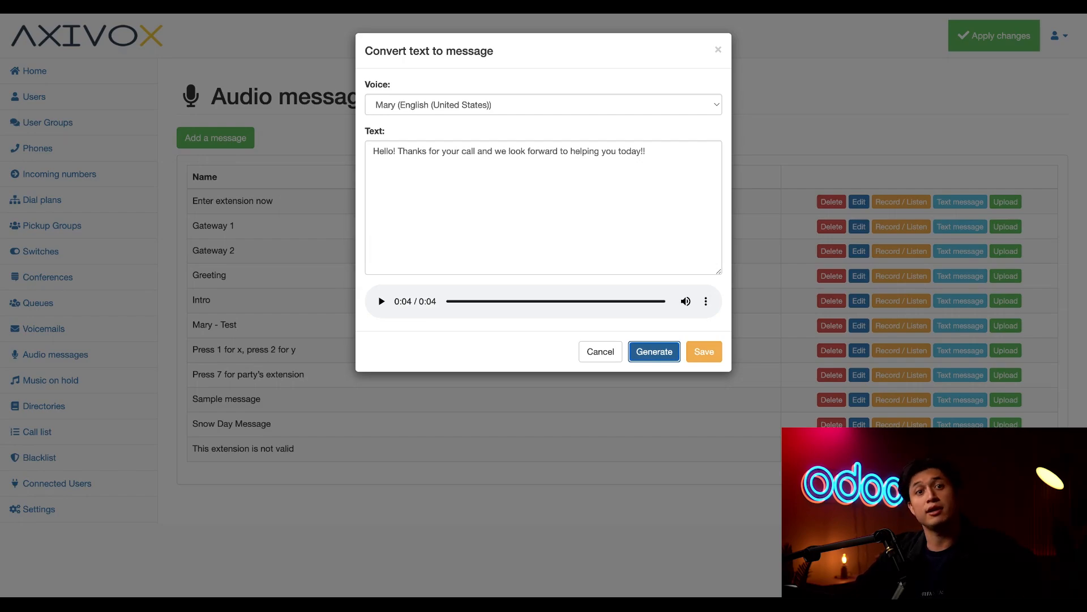
left_click(705, 352)
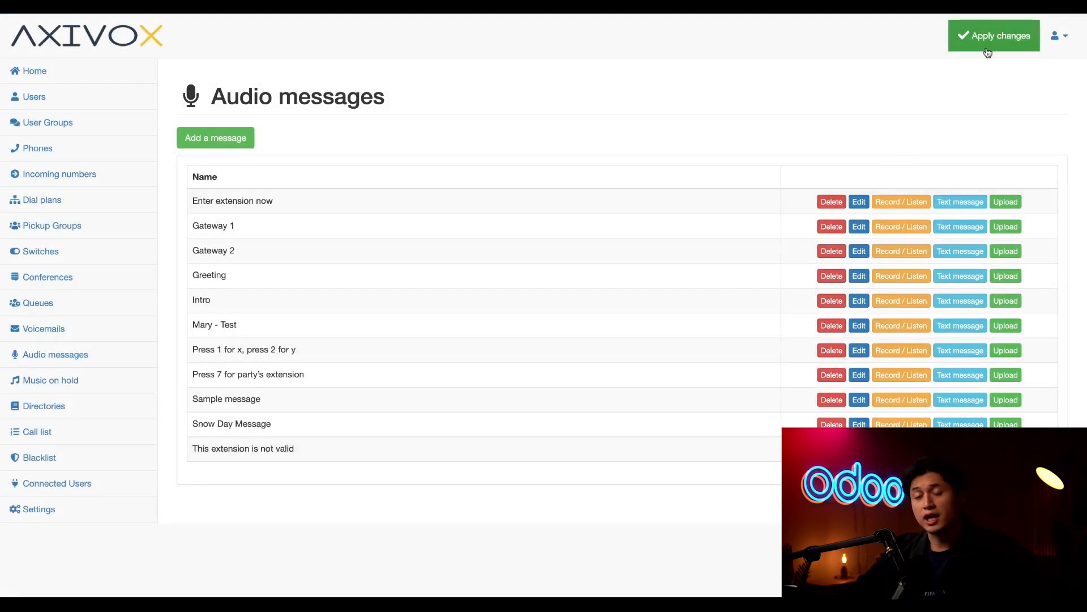
Apply the pending changes, then open Greeting's Record / Listen with extension 8069 and cancel.
left_click(987, 51)
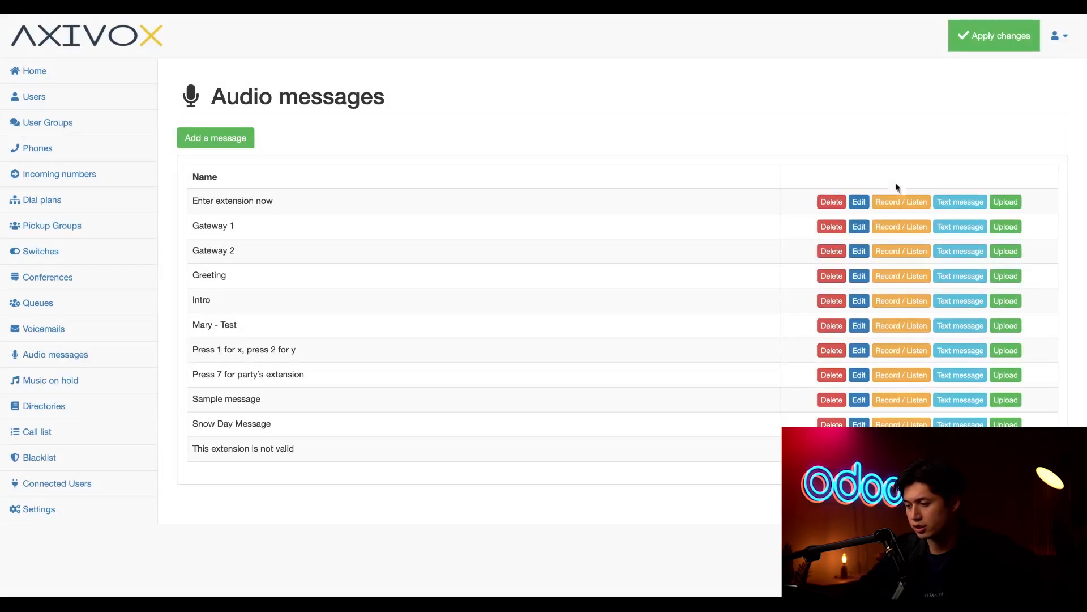
left_click(902, 281)
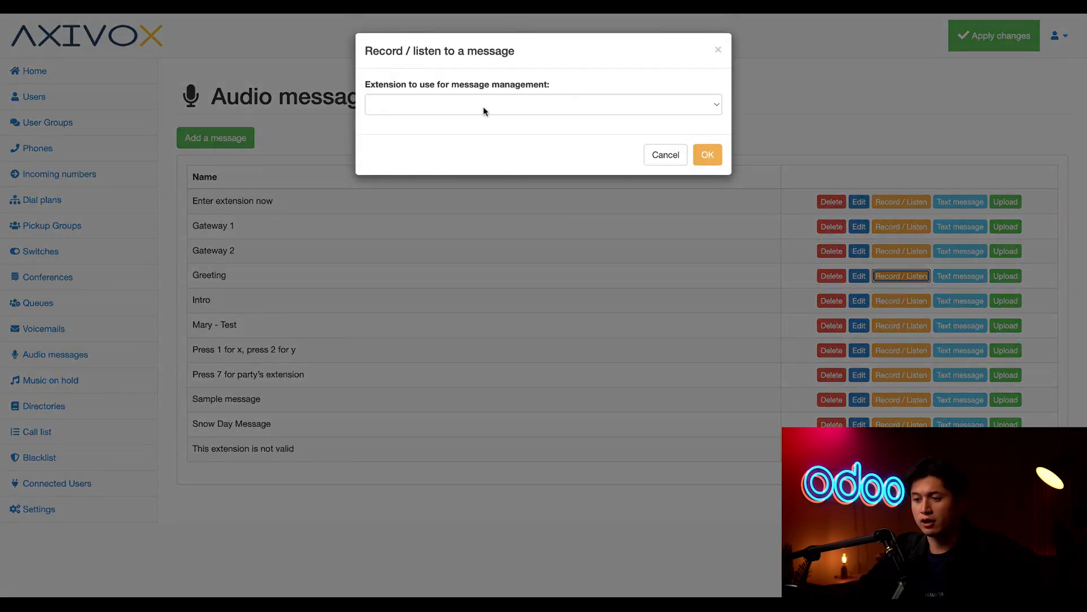
left_click(482, 105)
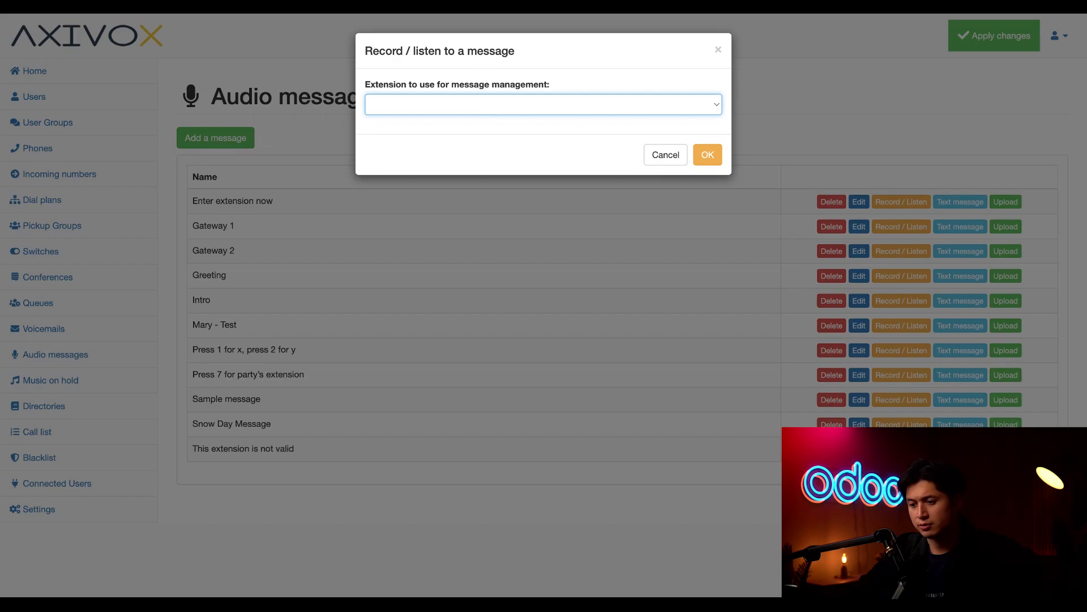
left_click(526, 141)
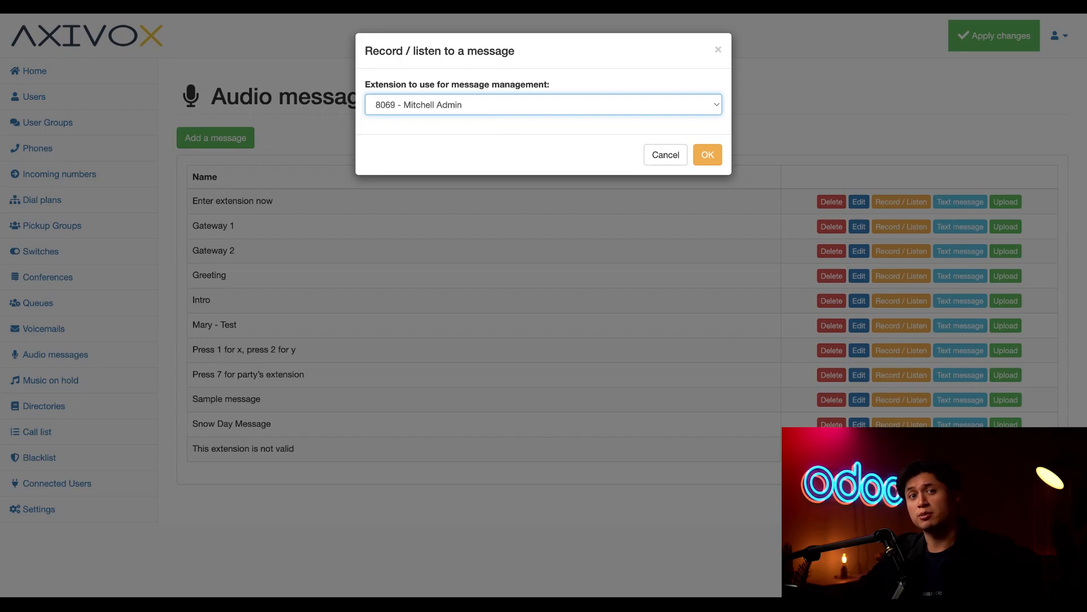
left_click(656, 154)
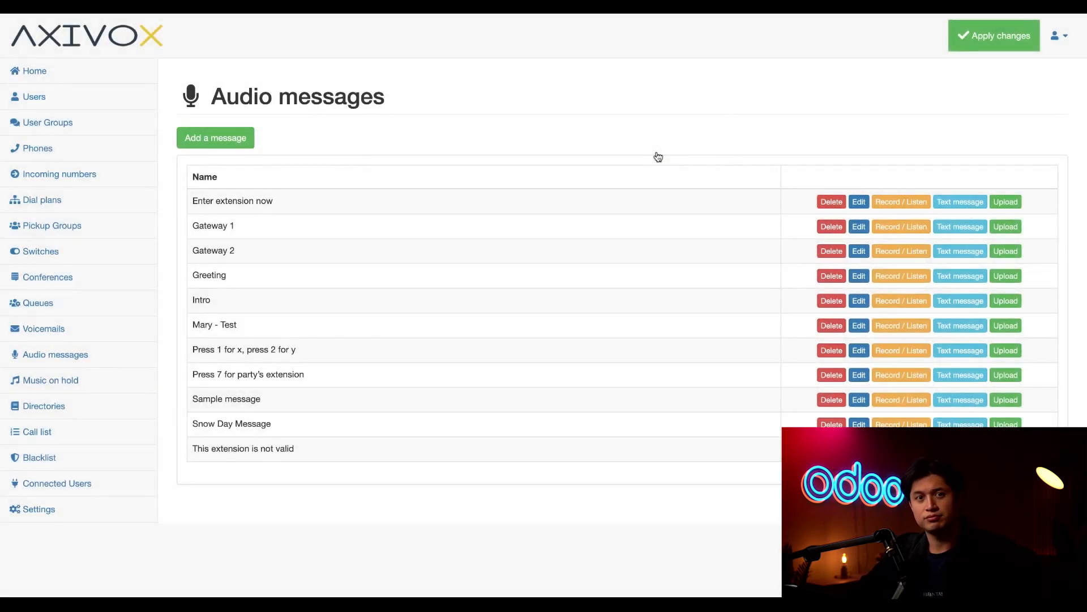
left_click(80, 383)
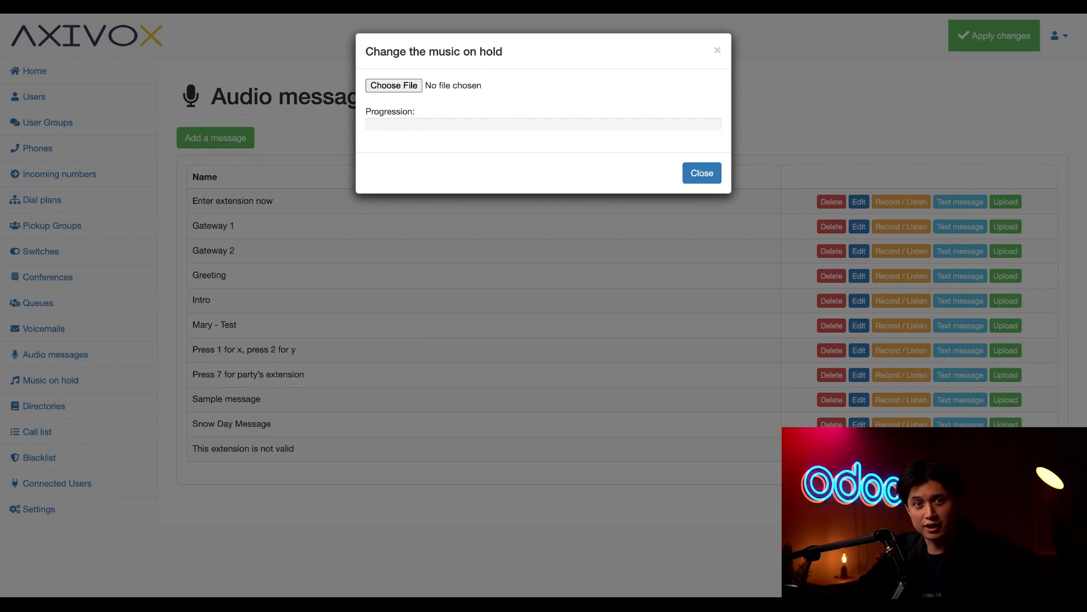
left_click(709, 176)
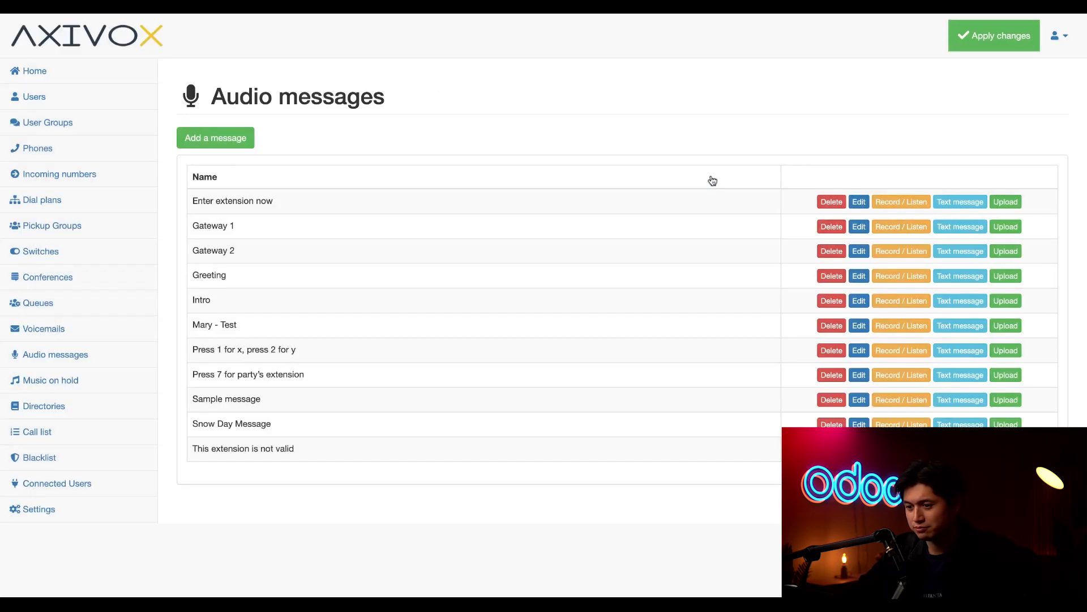